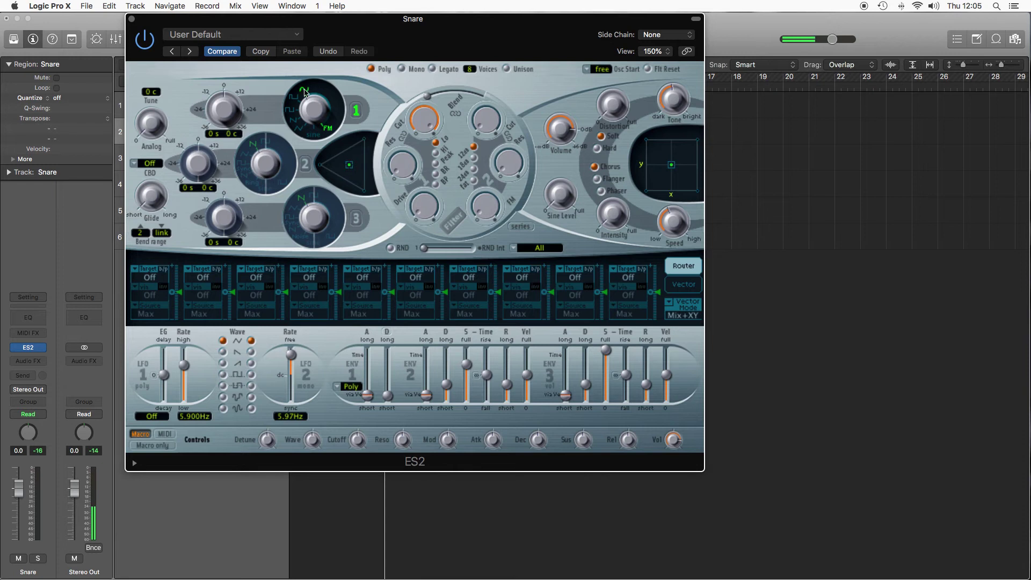
# Switch the synth to Mono voice mode and tune oscillator 1 to -12 semitones
pyautogui.click(402, 68)
pyautogui.moveTo(217, 131); pyautogui.dragTo(218, 137)
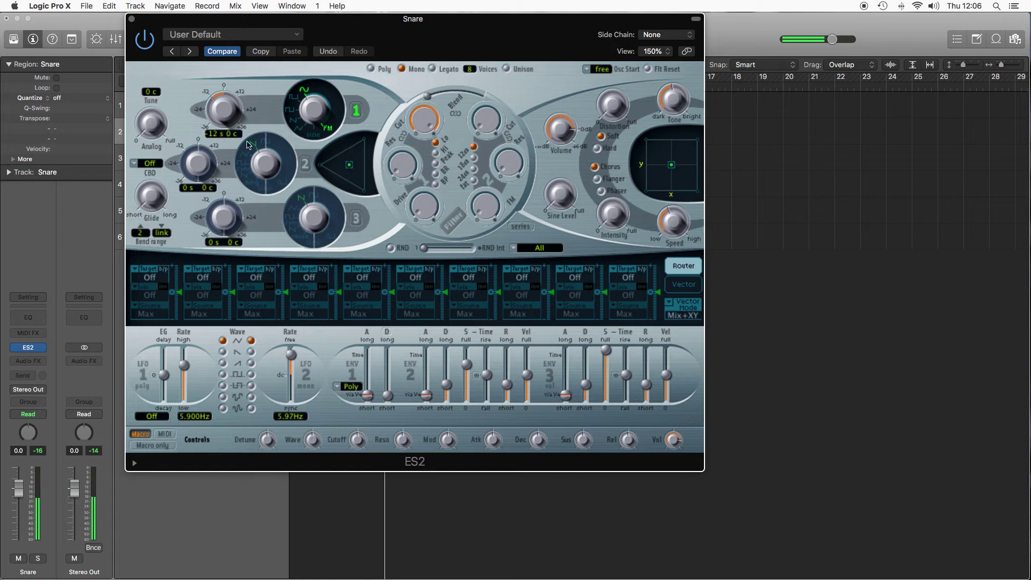
# Enable oscillator 3 with the Noise waveform and blend it about evenly with oscillator 1
pyautogui.click(356, 218)
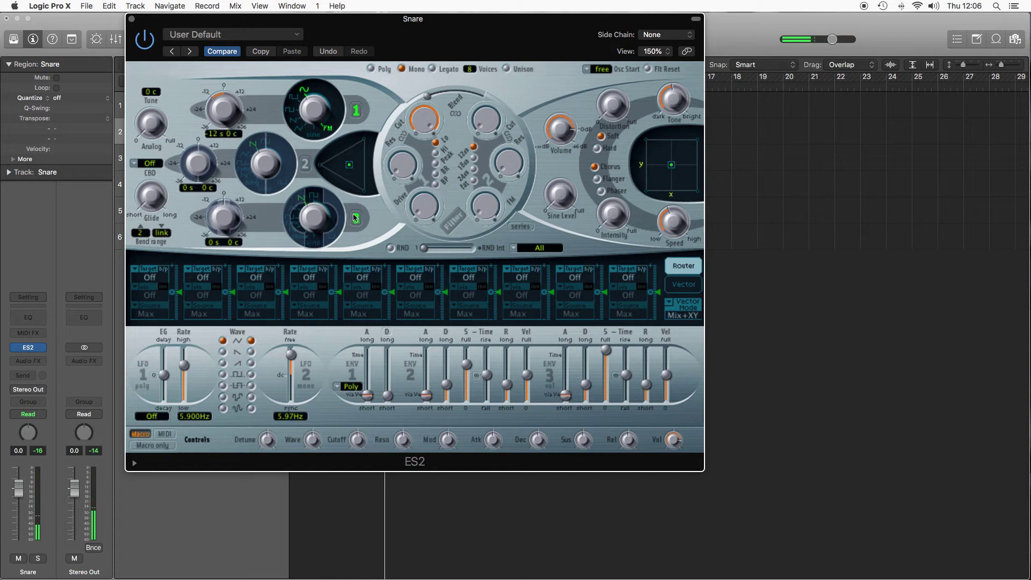
pyautogui.moveTo(359, 168); pyautogui.dragTo(376, 204)
pyautogui.click(302, 235)
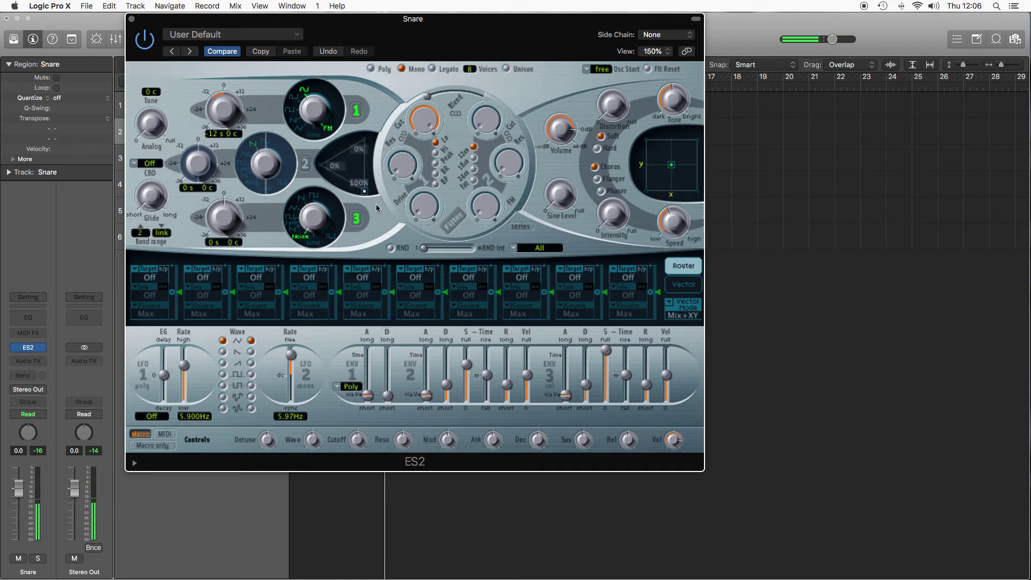
pyautogui.moveTo(376, 204); pyautogui.dragTo(379, 164)
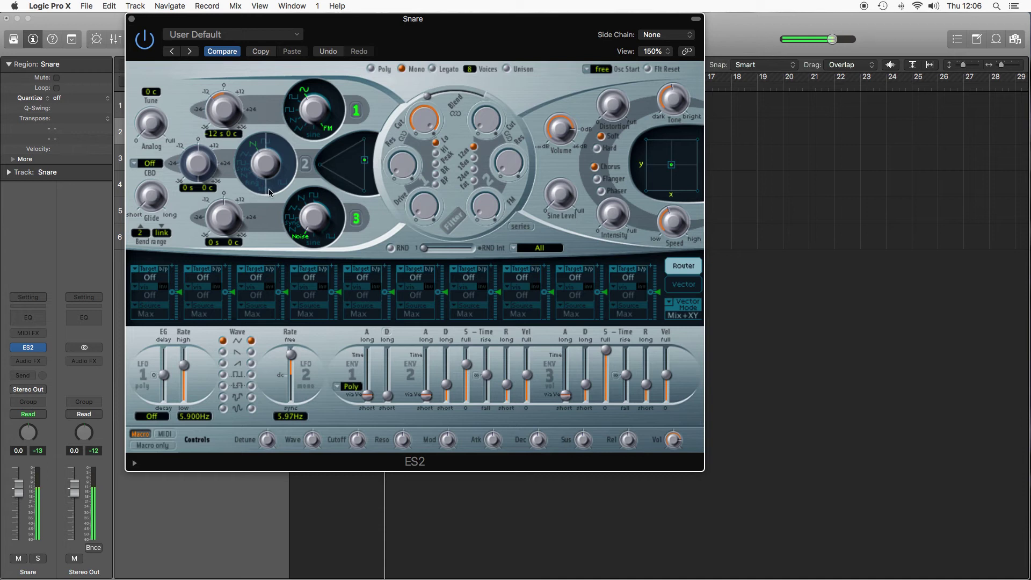
# Set the first modulation slot to control Pitch 1 from Env1, with the modulation amount at maximum
pyautogui.click(151, 277)
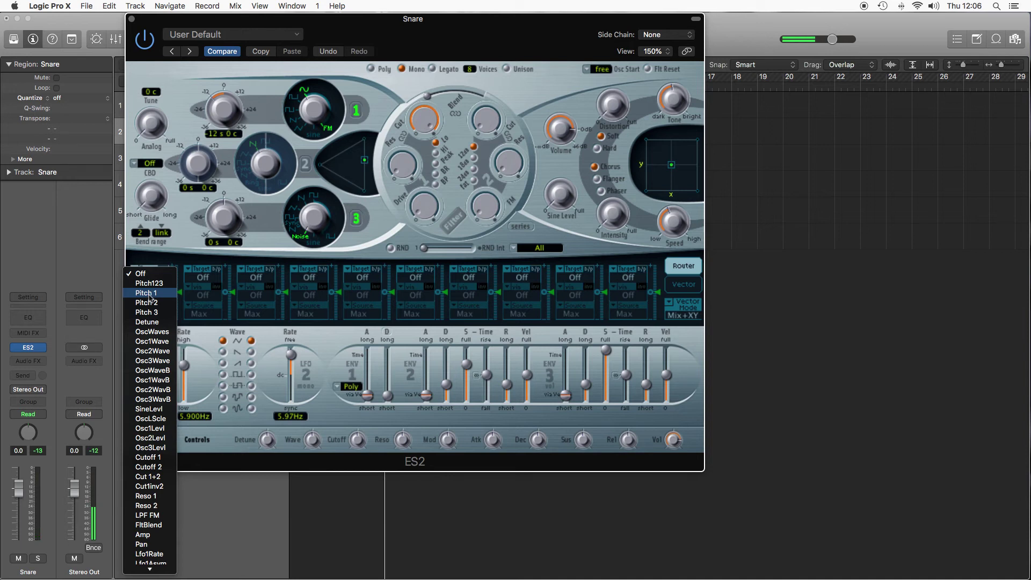
pyautogui.click(149, 293)
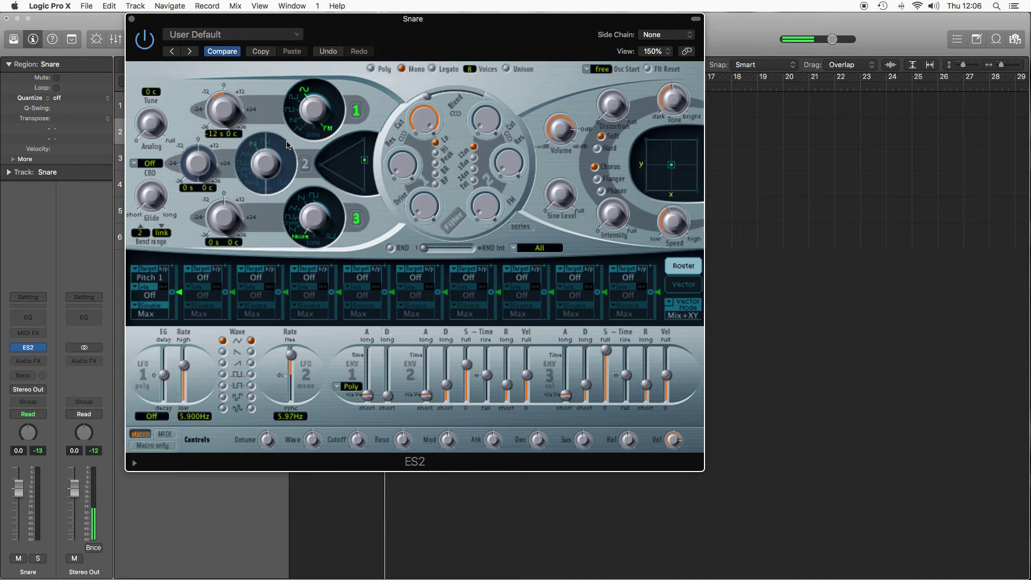
pyautogui.moveTo(179, 295); pyautogui.dragTo(162, 254)
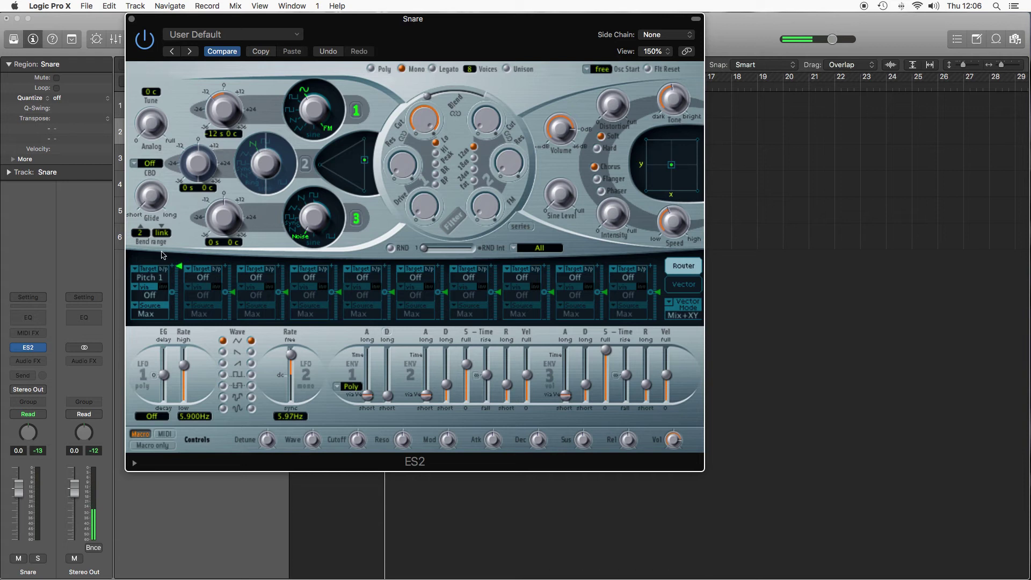
pyautogui.click(148, 280)
pyautogui.click(148, 280)
pyautogui.click(153, 319)
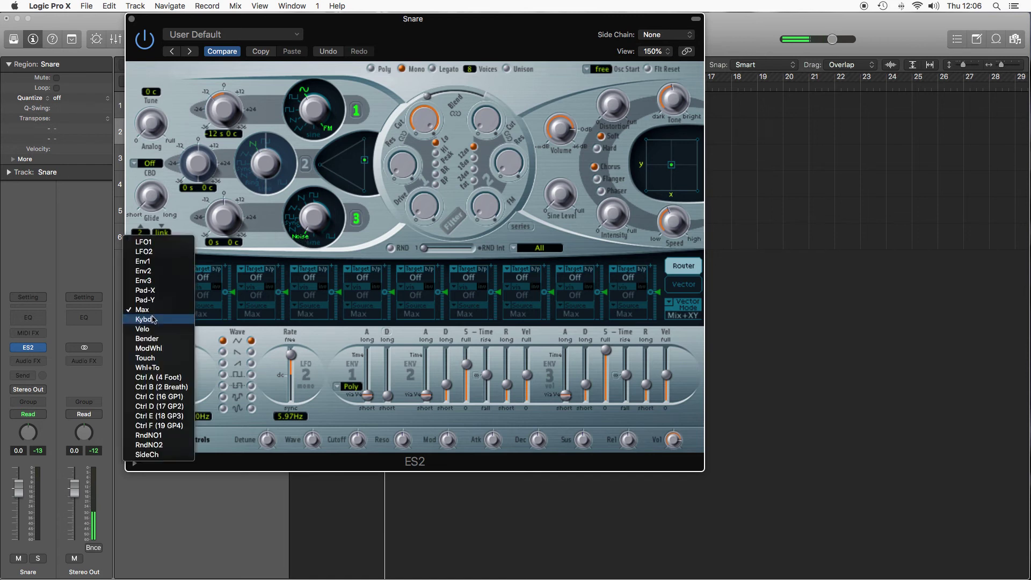
pyautogui.click(159, 265)
# Shape Envelope 1 with the attack at its shortest and a decay of about 170 ms
pyautogui.moveTo(387, 398); pyautogui.dragTo(387, 401)
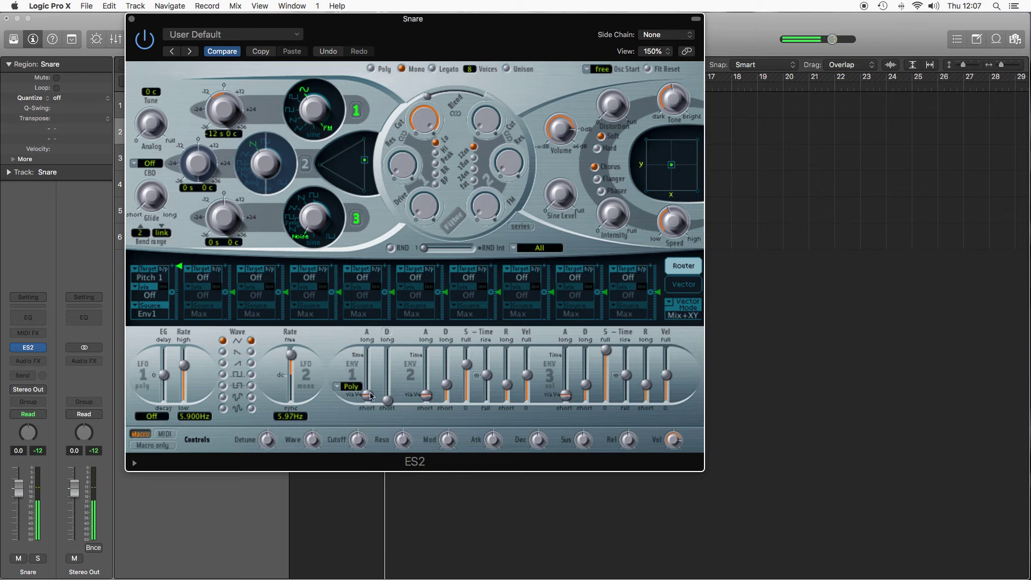
pyautogui.moveTo(388, 401); pyautogui.dragTo(390, 383)
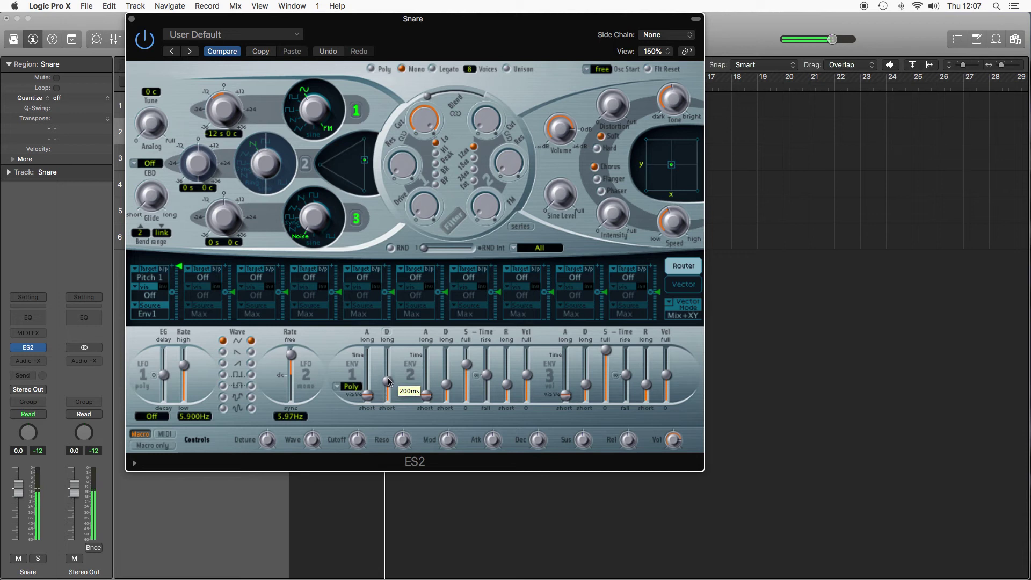
pyautogui.moveTo(370, 395); pyautogui.dragTo(370, 402)
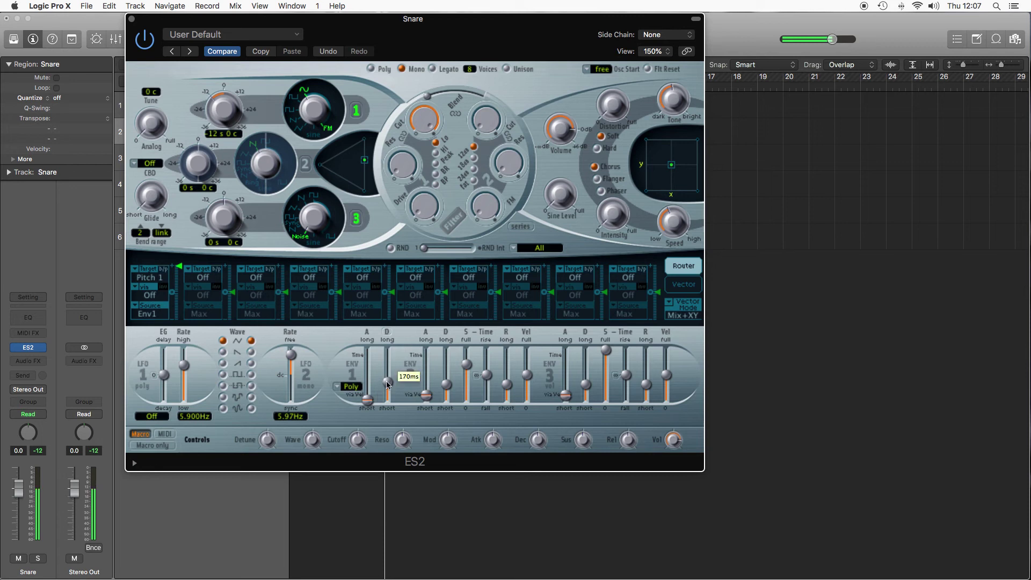
pyautogui.moveTo(385, 382); pyautogui.dragTo(384, 383)
pyautogui.scroll(3, 385, 385)
# Shift the oscillator mix to about 74% oscillator 1 and 25% oscillator 3 noise
pyautogui.moveTo(365, 160); pyautogui.dragTo(368, 153)
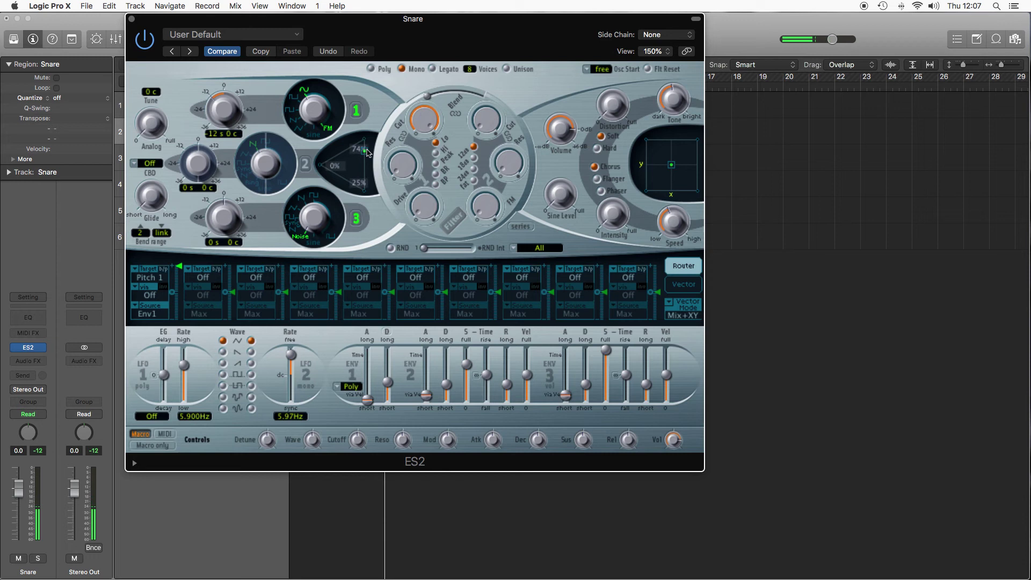
pyautogui.moveTo(366, 151)
pyautogui.mouseDown()
pyautogui.moveTo(352, 170)
pyautogui.moveTo(365, 151)
pyautogui.mouseUp()
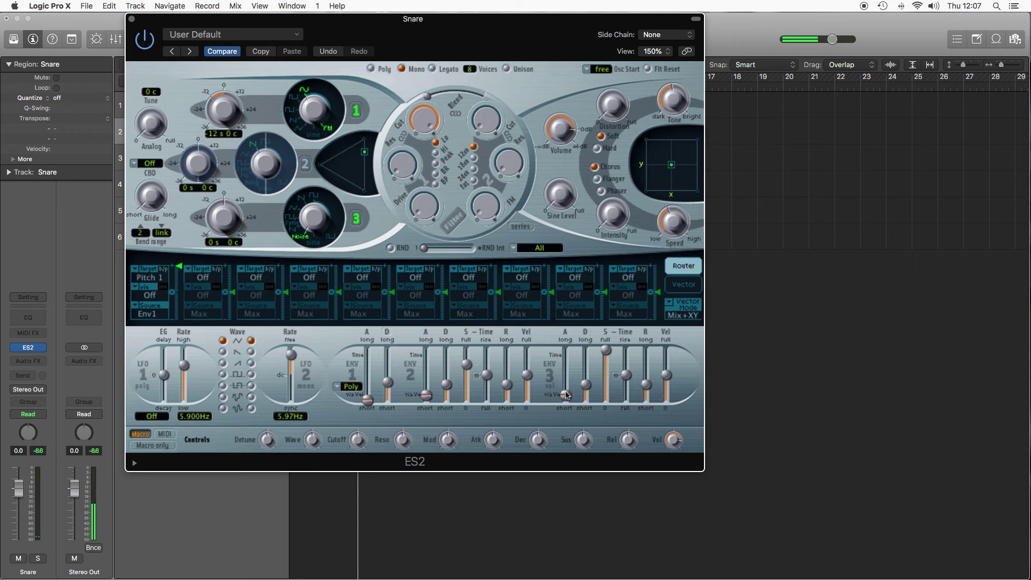
# Lower Envelope 3's sustain to zero and fine-tune its decay for a short snare hit
pyautogui.moveTo(602, 364); pyautogui.dragTo(608, 399)
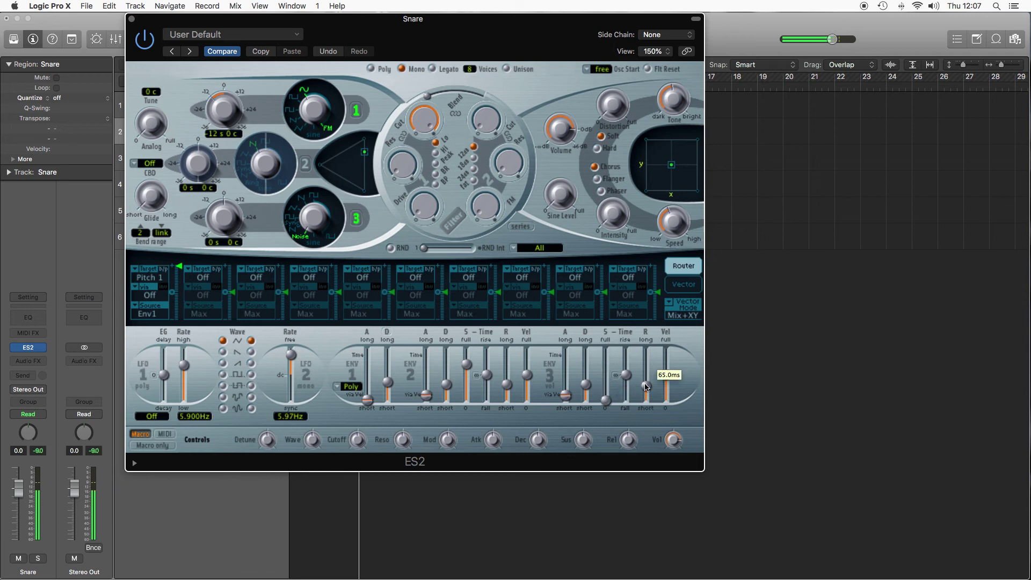
pyautogui.moveTo(646, 388)
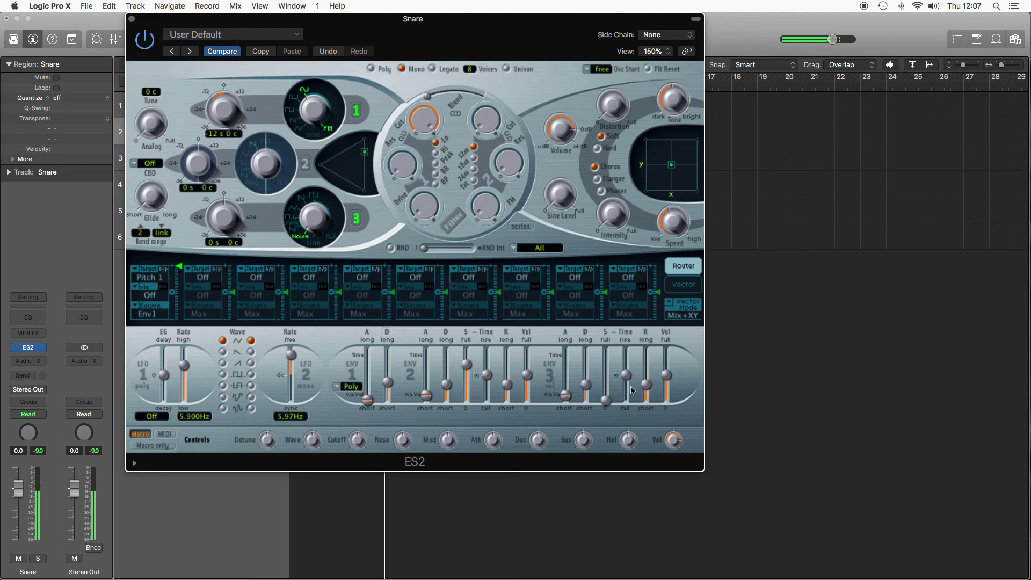
pyautogui.moveTo(587, 384)
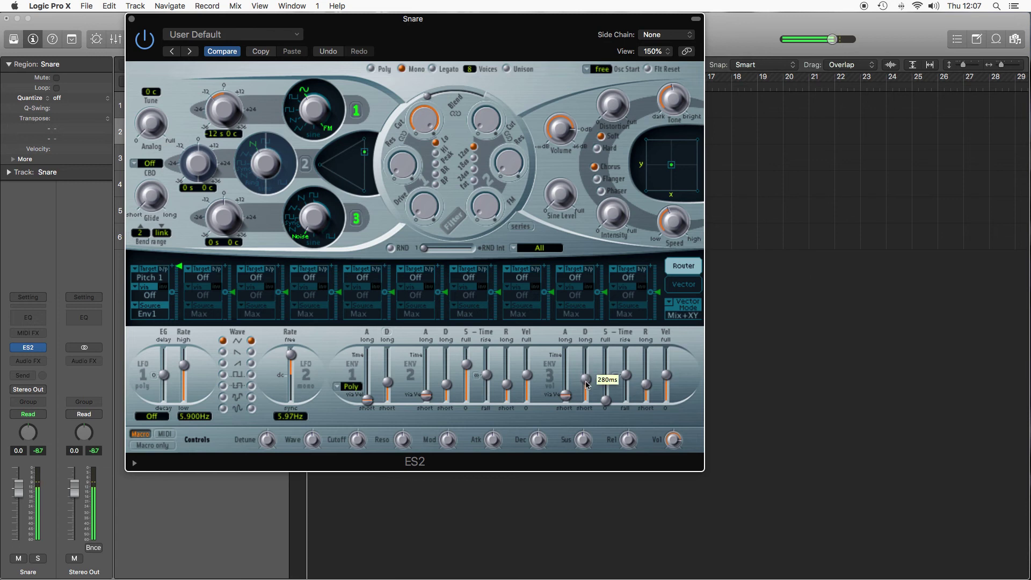
pyautogui.moveTo(587, 384)
pyautogui.mouseDown()
pyautogui.moveTo(586, 360)
pyautogui.moveTo(586, 388)
pyautogui.mouseUp()
pyautogui.moveTo(586, 388)
pyautogui.moveTo(587, 387); pyautogui.dragTo(587, 384)
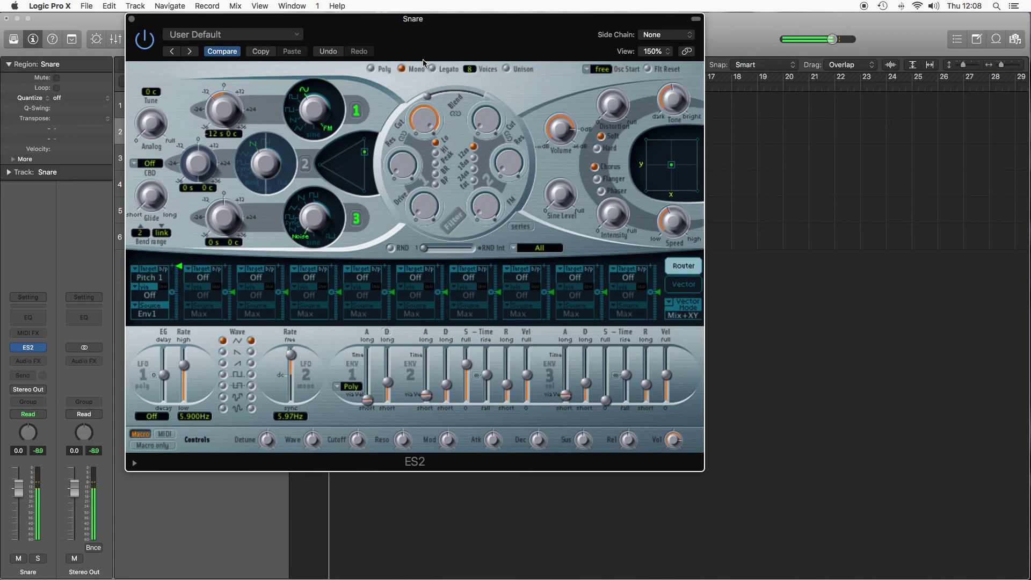
# Enable the filter with filter 1 in Hi mode, lower its cutoff and raise its resonance to about 0.28
pyautogui.click(453, 226)
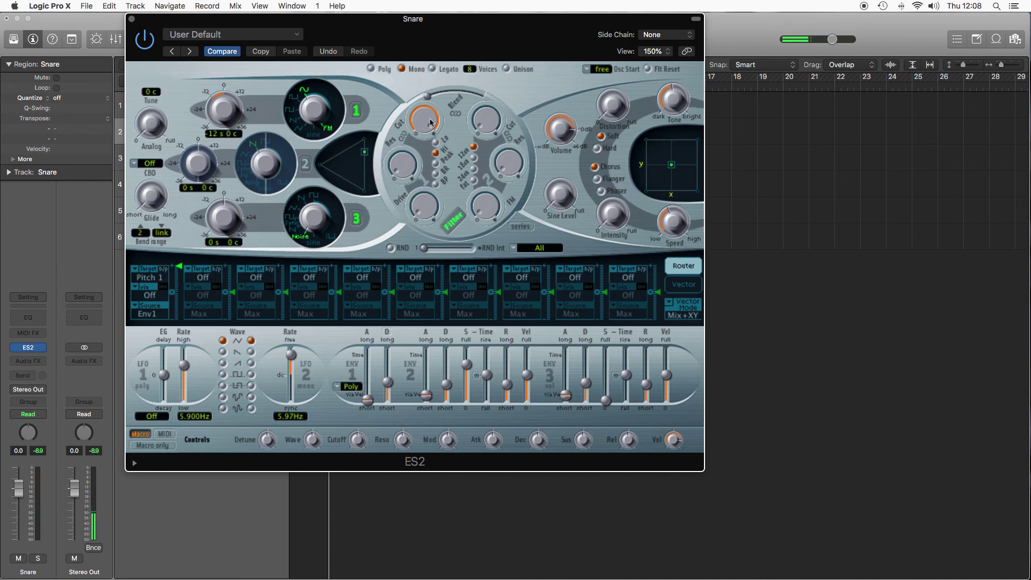
pyautogui.moveTo(424, 127); pyautogui.dragTo(422, 136)
pyautogui.moveTo(420, 122); pyautogui.dragTo(421, 100)
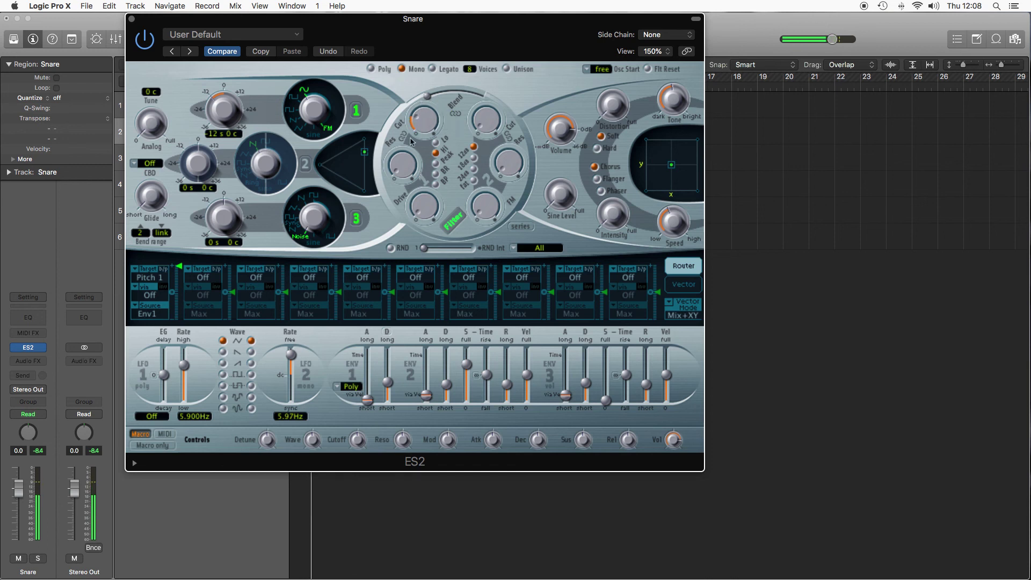
pyautogui.moveTo(398, 171)
pyautogui.mouseDown()
pyautogui.moveTo(399, 114)
pyautogui.moveTo(396, 164)
pyautogui.mouseUp()
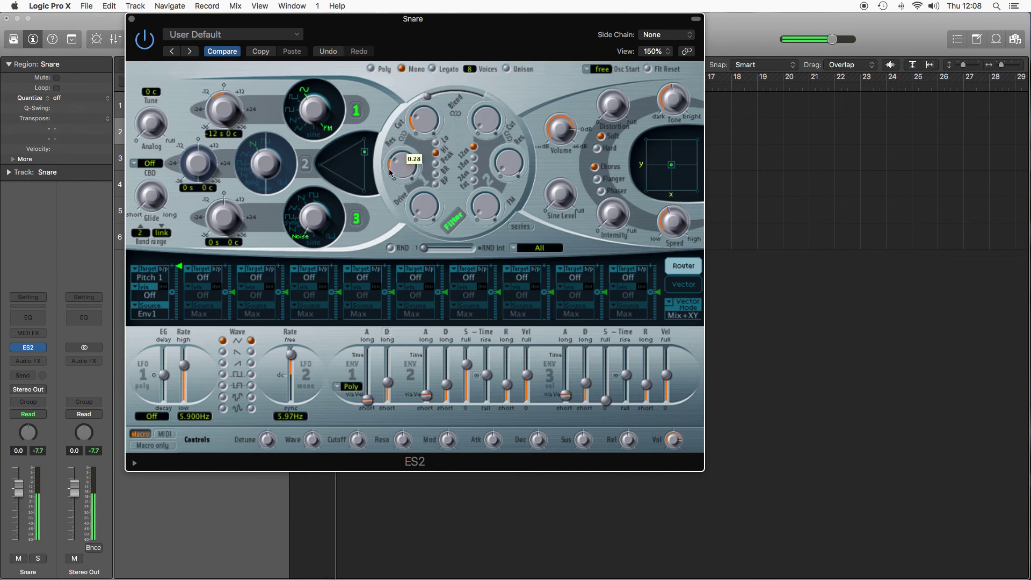
# Try out different distortion amounts on the snare sound
pyautogui.moveTo(606, 400); pyautogui.dragTo(610, 398)
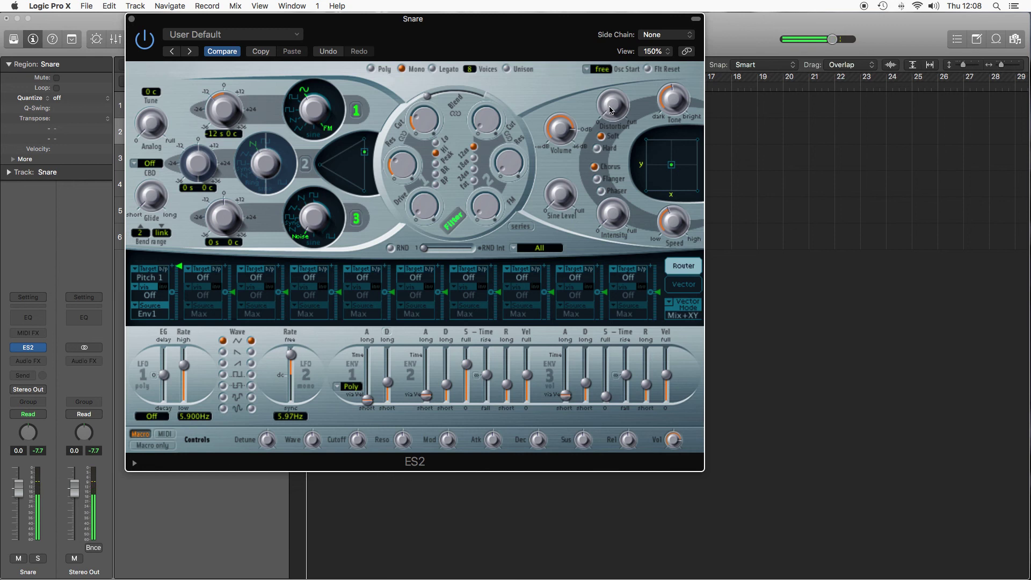
pyautogui.moveTo(617, 111); pyautogui.dragTo(610, 100)
pyautogui.moveTo(611, 101); pyautogui.dragTo(618, 52)
pyautogui.keyDown('alt'); pyautogui.click(609, 103); pyautogui.keyUp('alt')
# Move the synth window clear of the track list and unmute the Kick track
pyautogui.moveTo(512, 54); pyautogui.dragTo(685, 54)
pyautogui.click(158, 110)
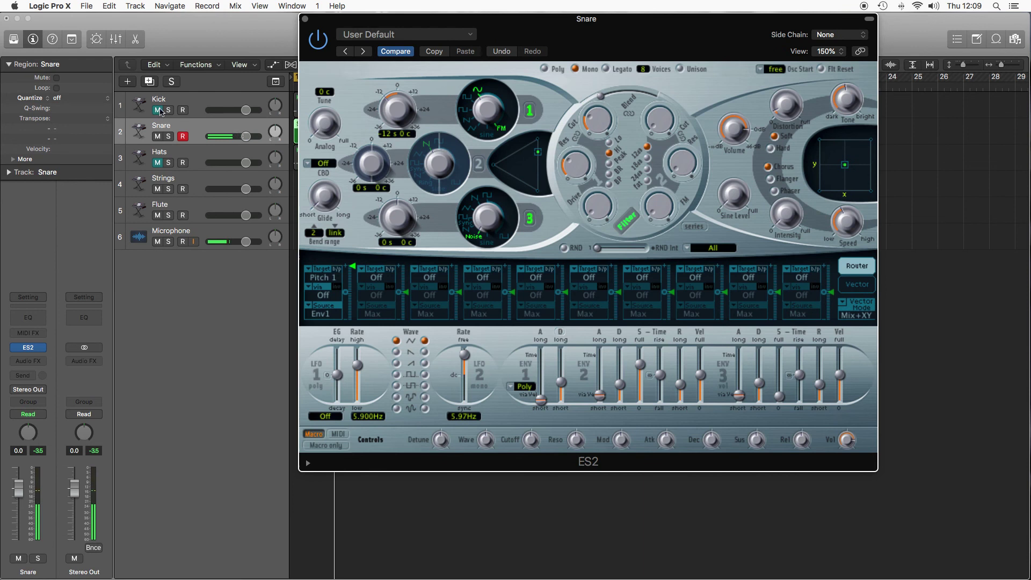
pyautogui.click(158, 110)
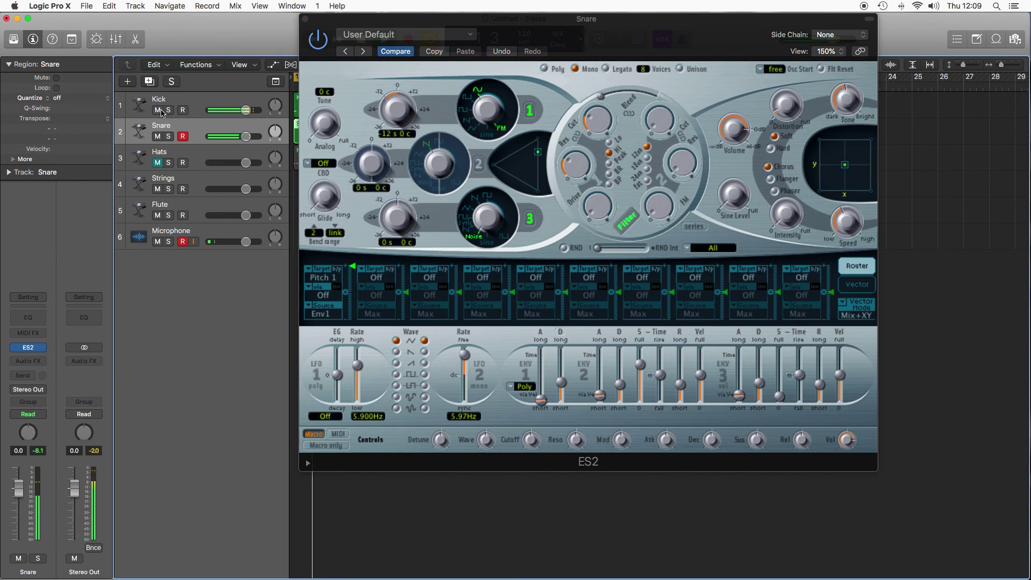